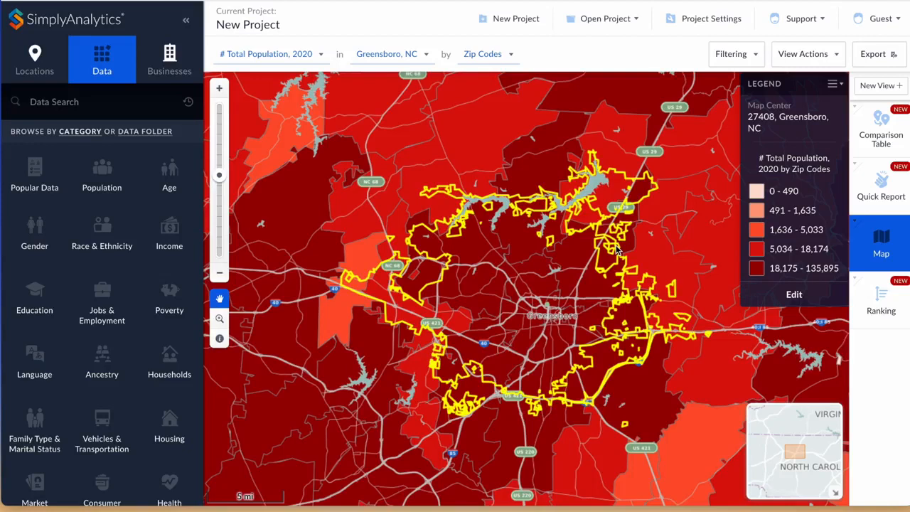
Search the data for "pets" and filter the results to the Consumer Spending category.
{"action": "left_click", "coordinate": [113, 99]}
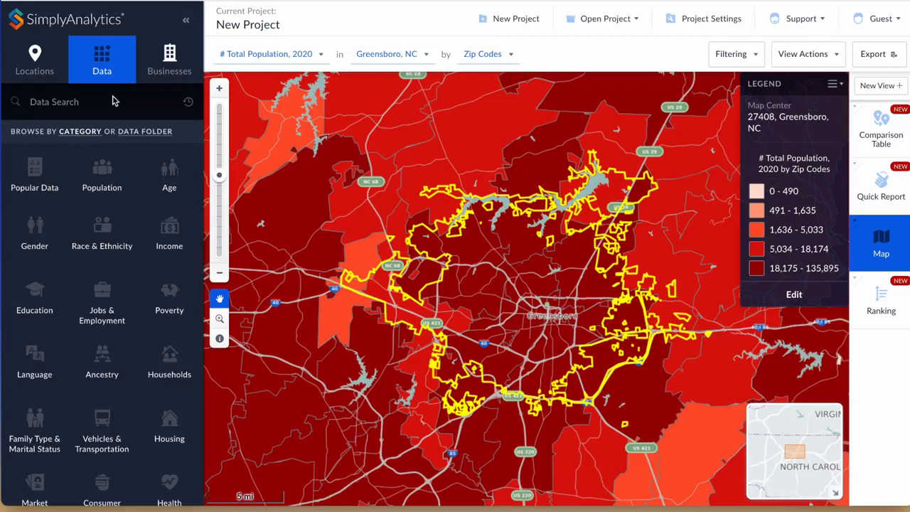
{"action": "left_click", "coordinate": [113, 98]}
{"action": "type", "text": "pets"}
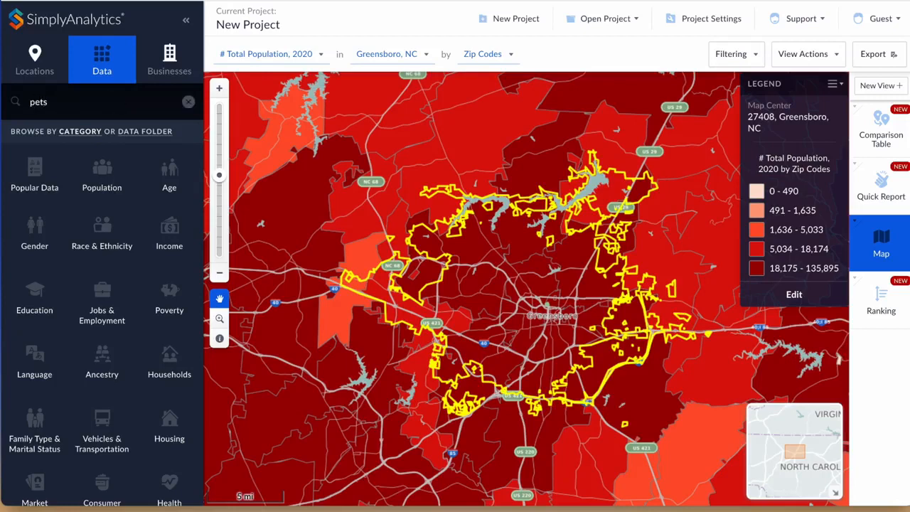
{"action": "key", "text": "Return"}
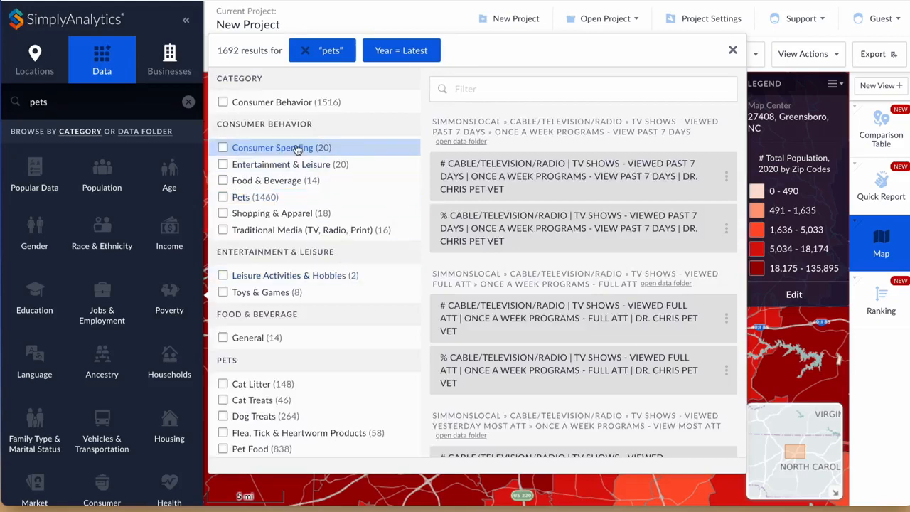
{"action": "left_click", "coordinate": [223, 149]}
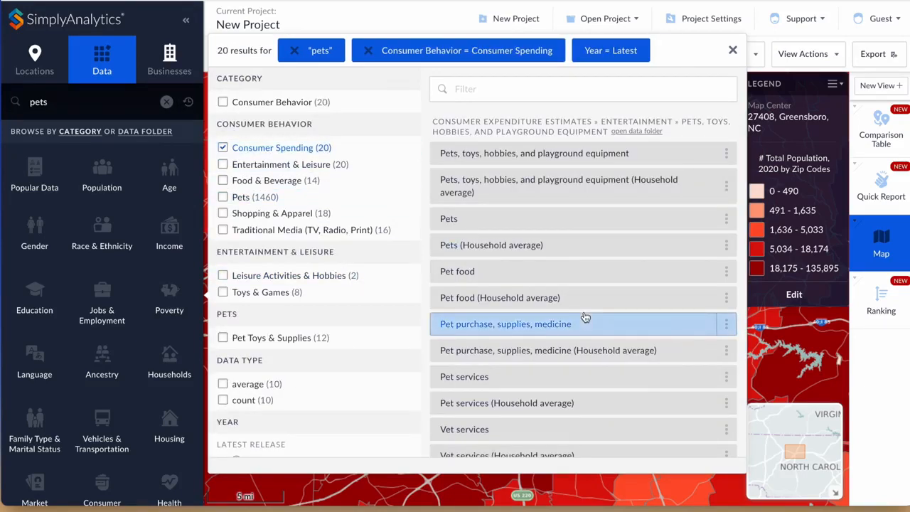
Add the Pet food (Household average) variable to the project.
{"action": "scroll", "coordinate": [584, 316], "scroll_direction": "down", "scroll_amount": 2}
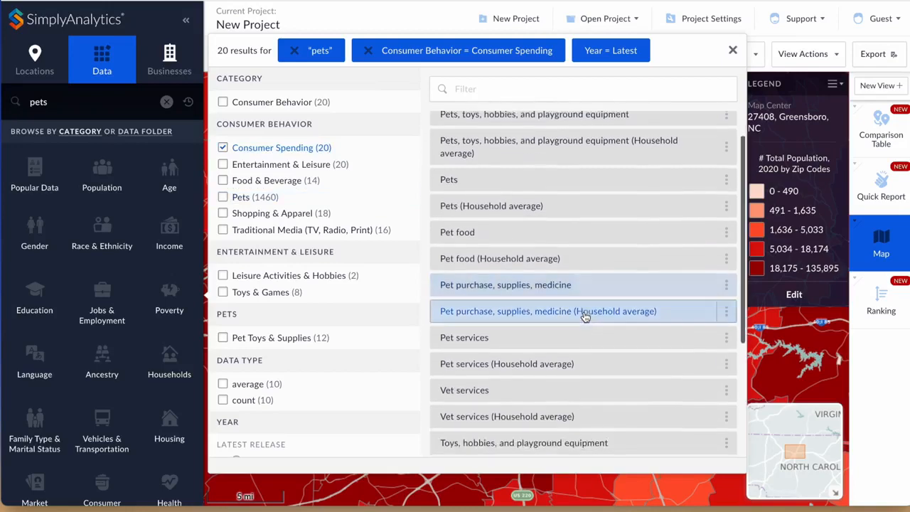
{"action": "left_click", "coordinate": [552, 226]}
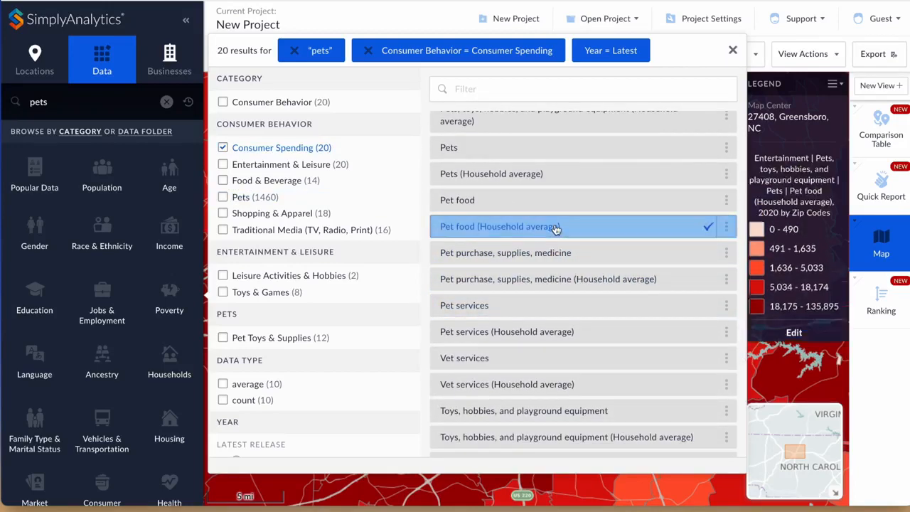
Add the Pet services (Household average) variable to the project.
{"action": "scroll", "coordinate": [550, 285], "scroll_direction": "down", "scroll_amount": 2}
{"action": "left_click", "coordinate": [550, 283]}
{"action": "scroll", "coordinate": [551, 284], "scroll_direction": "down", "scroll_amount": 3}
{"action": "scroll", "coordinate": [551, 284], "scroll_direction": "up", "scroll_amount": 3}
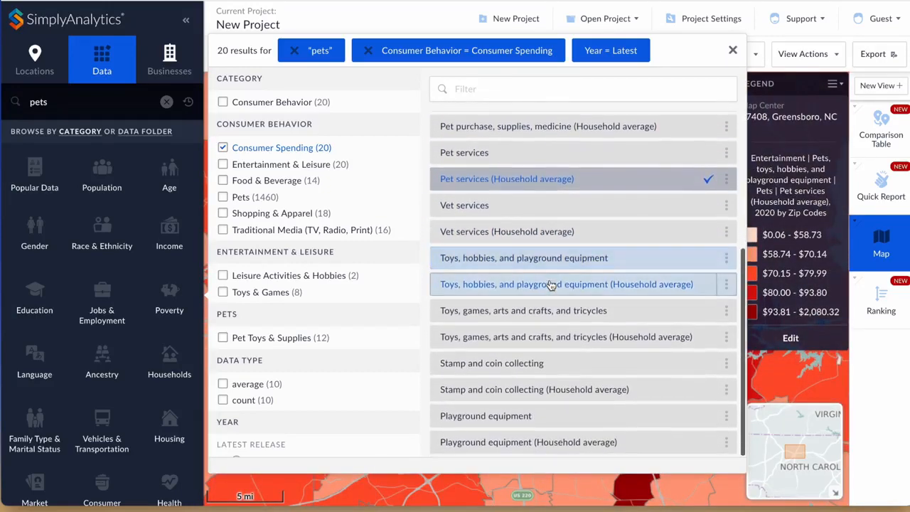
Add the Pet purchase, supplies, medicine (Household average) variable and close the search results.
{"action": "scroll", "coordinate": [551, 285], "scroll_direction": "up", "scroll_amount": 3}
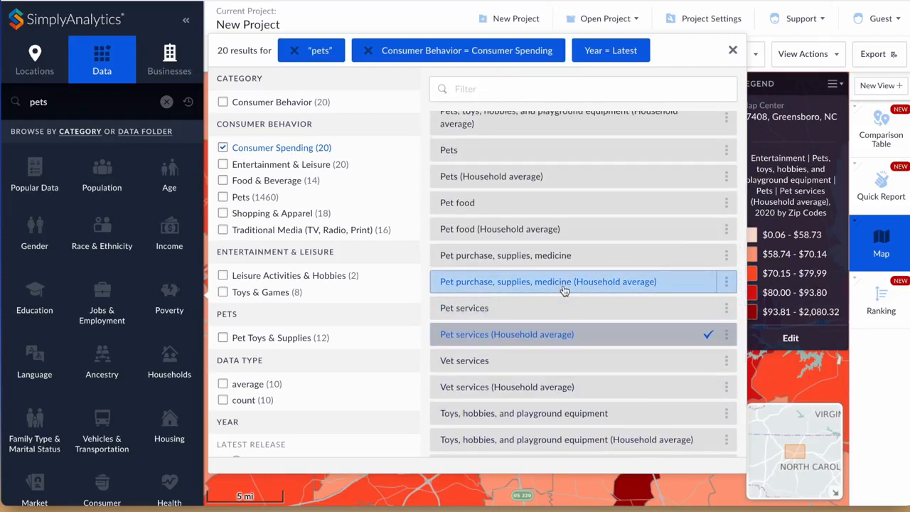
{"action": "left_click", "coordinate": [563, 290]}
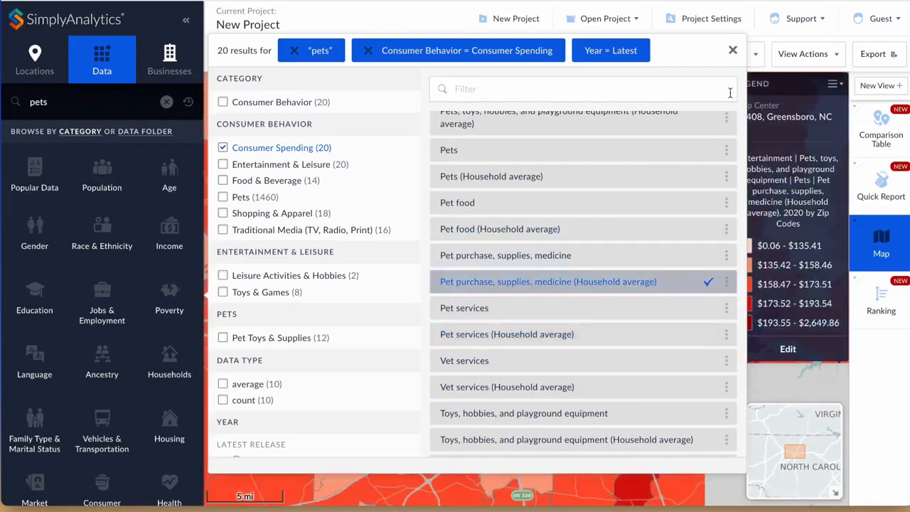
{"action": "left_click", "coordinate": [733, 52]}
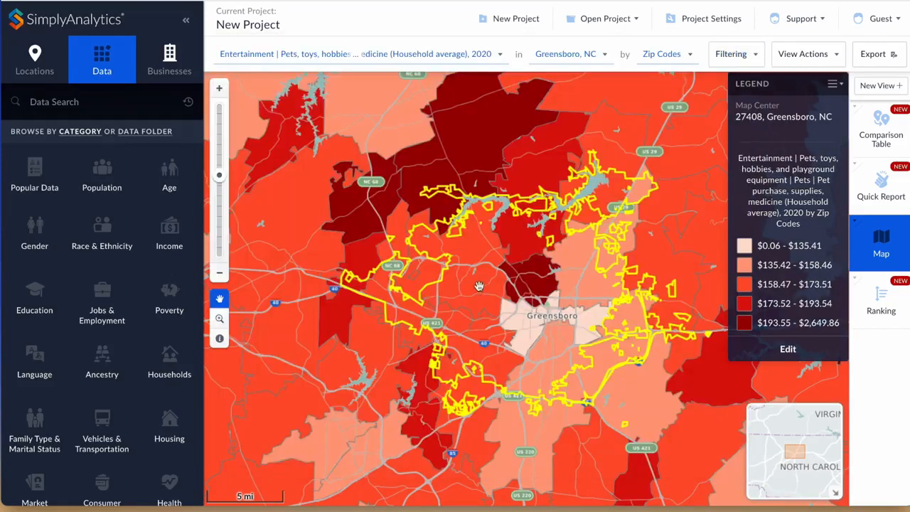
Switch the map's displayed variable to Pet food (Household average).
{"action": "left_click", "coordinate": [343, 65]}
{"action": "left_click", "coordinate": [322, 169]}
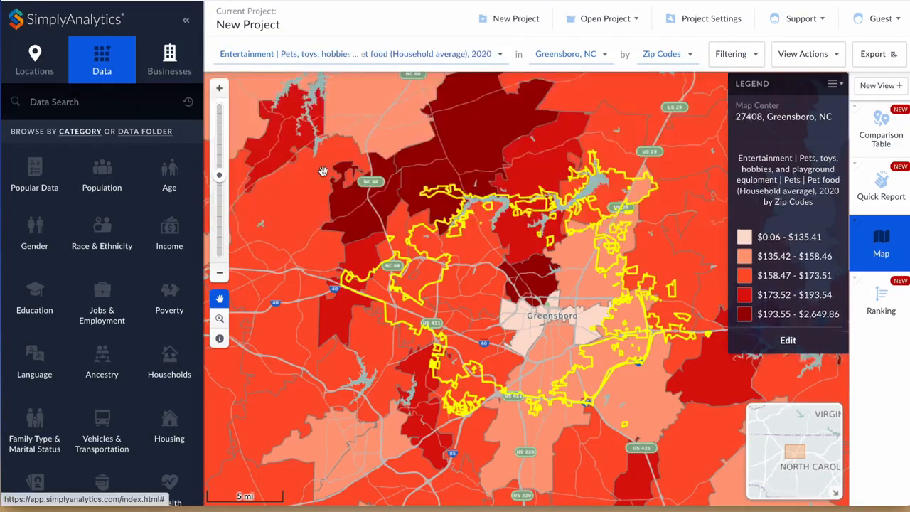
Zoom and pan the map into central Greensboro to examine pet food spending by census tract.
{"action": "scroll", "coordinate": [521, 324], "scroll_direction": "up", "scroll_amount": 2}
{"action": "left_click_drag", "start_coordinate": [482, 329], "coordinate": [366, 335]}
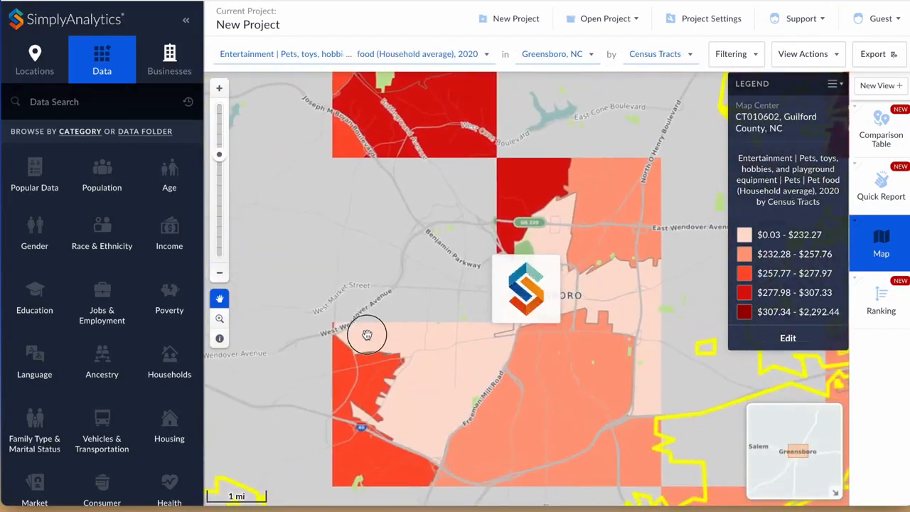
{"action": "left_click_drag", "start_coordinate": [433, 219], "coordinate": [393, 274]}
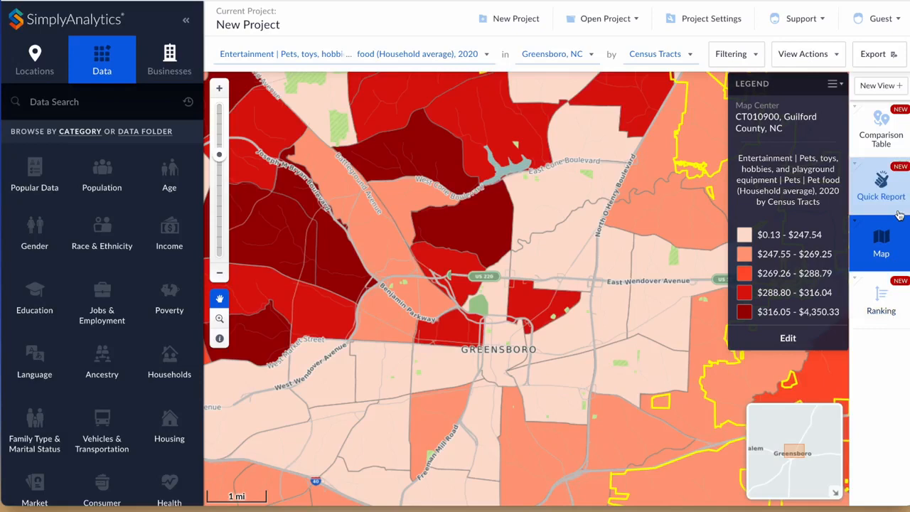
Open the Ranking view and include the pet food, pet services and pet purchase variables in it.
{"action": "left_click", "coordinate": [881, 302]}
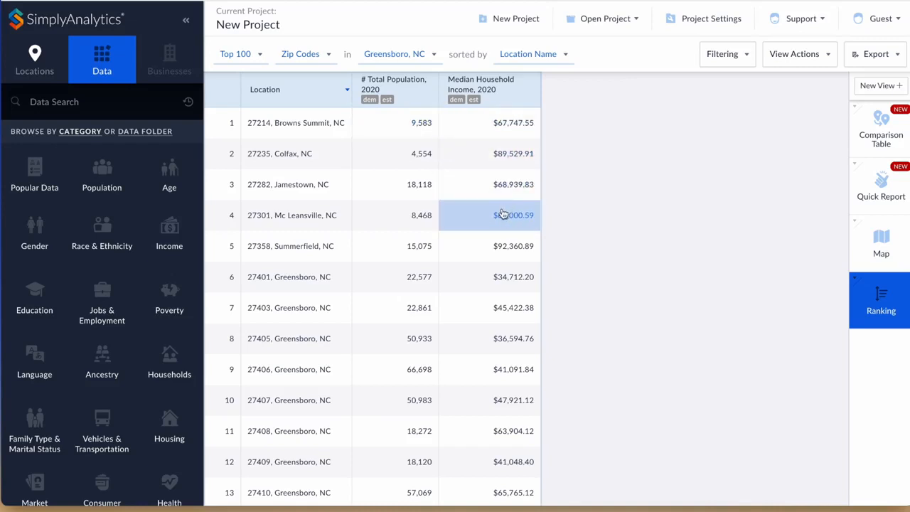
{"action": "left_click", "coordinate": [799, 56]}
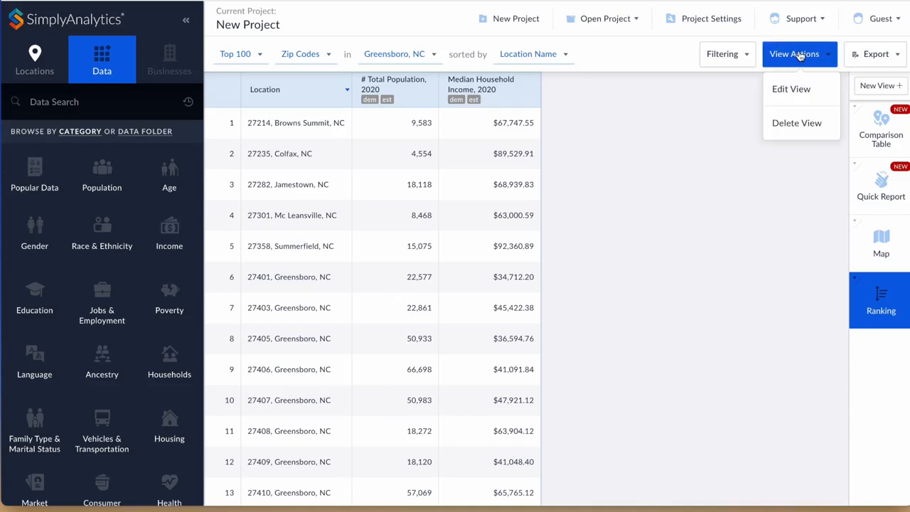
{"action": "left_click", "coordinate": [794, 89]}
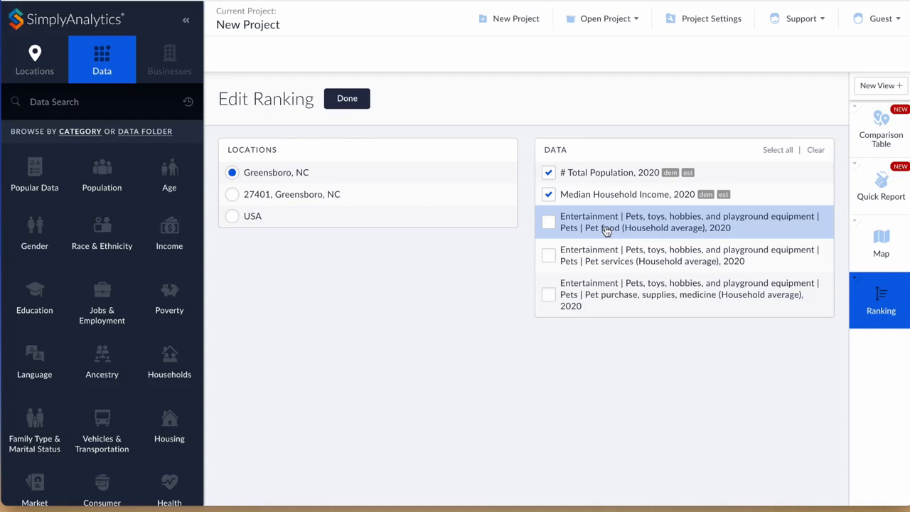
{"action": "left_click", "coordinate": [609, 263]}
{"action": "left_click", "coordinate": [609, 294]}
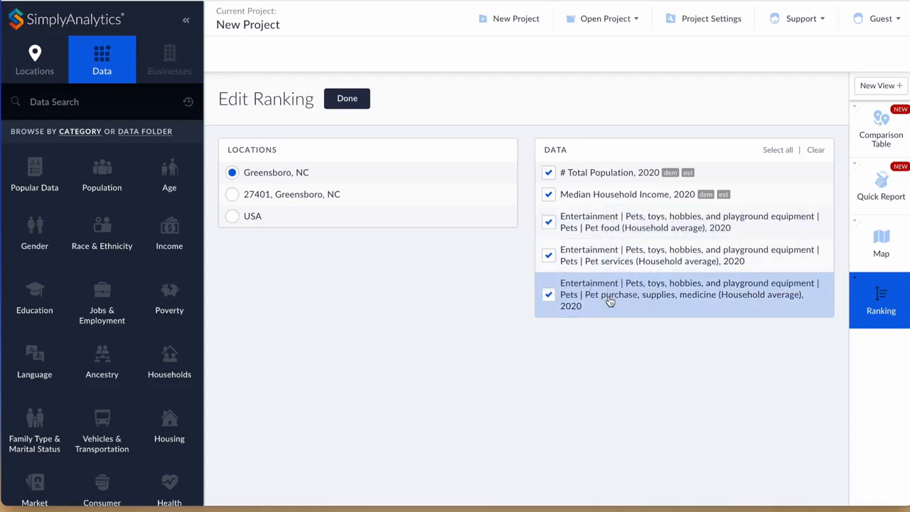
{"action": "left_click", "coordinate": [345, 98]}
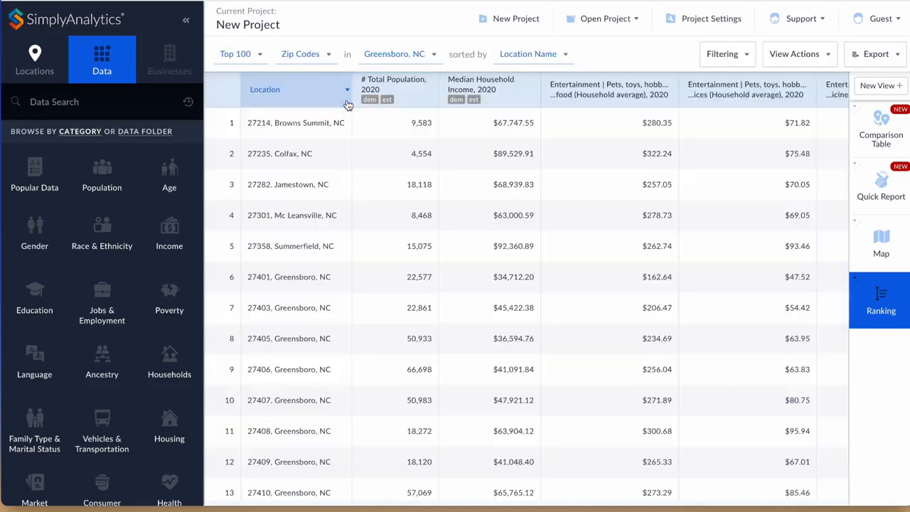
Move the pet food and pet services columns to sit directly after the Location column.
{"action": "scroll", "coordinate": [503, 246], "scroll_direction": "right", "scroll_amount": 3}
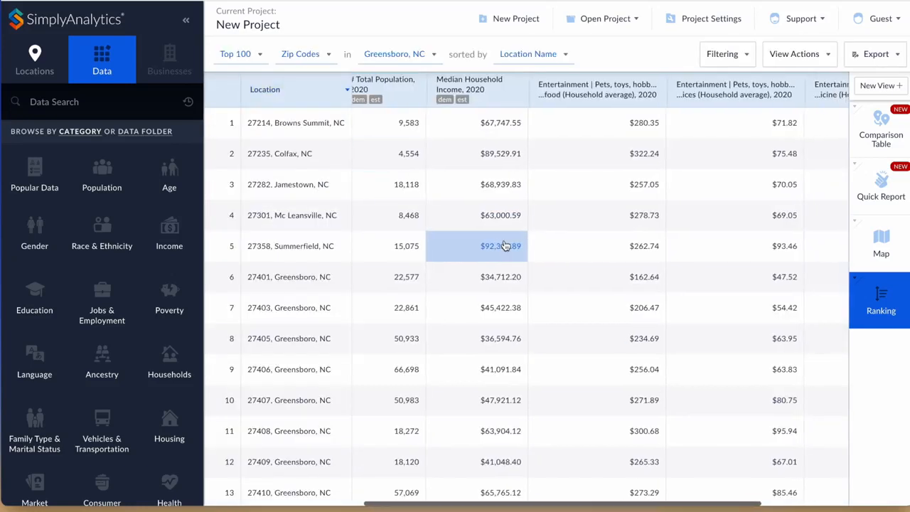
{"action": "scroll", "coordinate": [503, 245], "scroll_direction": "left", "scroll_amount": 3}
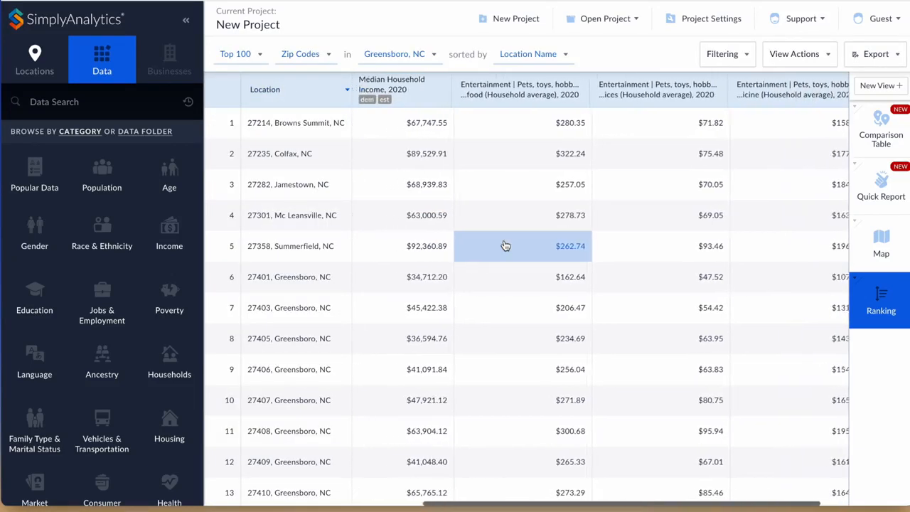
{"action": "left_click_drag", "start_coordinate": [630, 93], "coordinate": [416, 81]}
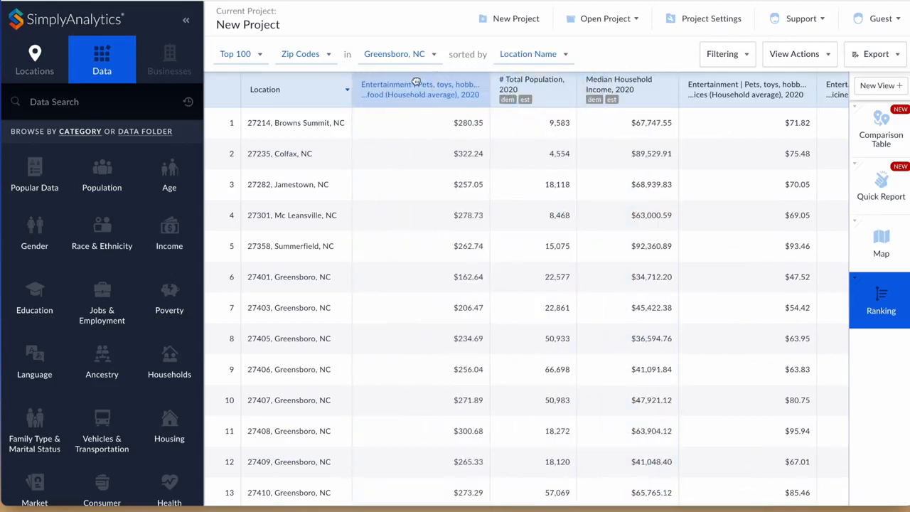
{"action": "left_click_drag", "start_coordinate": [725, 85], "coordinate": [553, 86]}
Sort the ranking by the pet services (Household average) column, largest to smallest.
{"action": "left_click", "coordinate": [558, 96]}
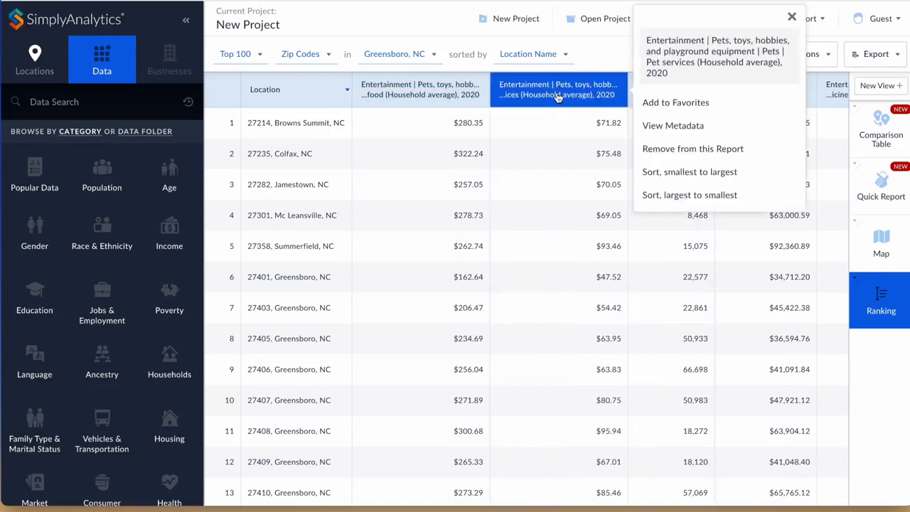
{"action": "left_click", "coordinate": [713, 197]}
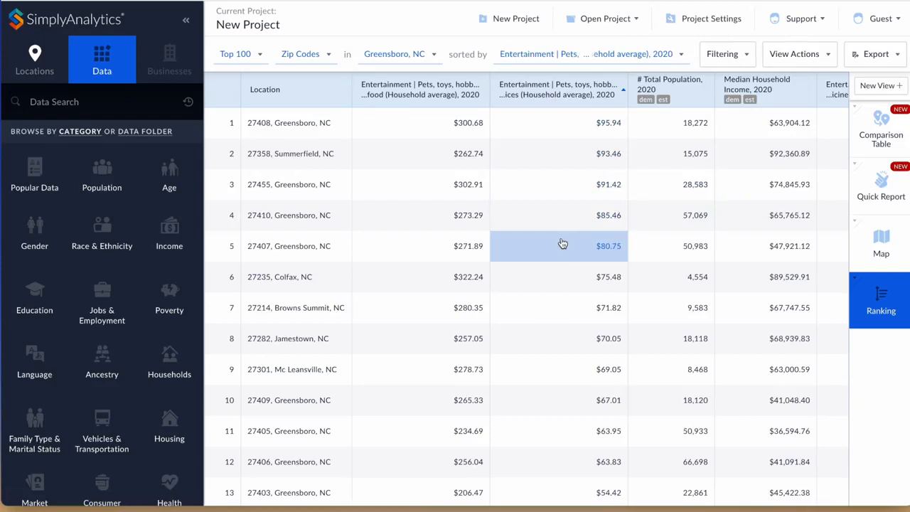
{"action": "scroll", "coordinate": [561, 244], "scroll_direction": "right", "scroll_amount": 3}
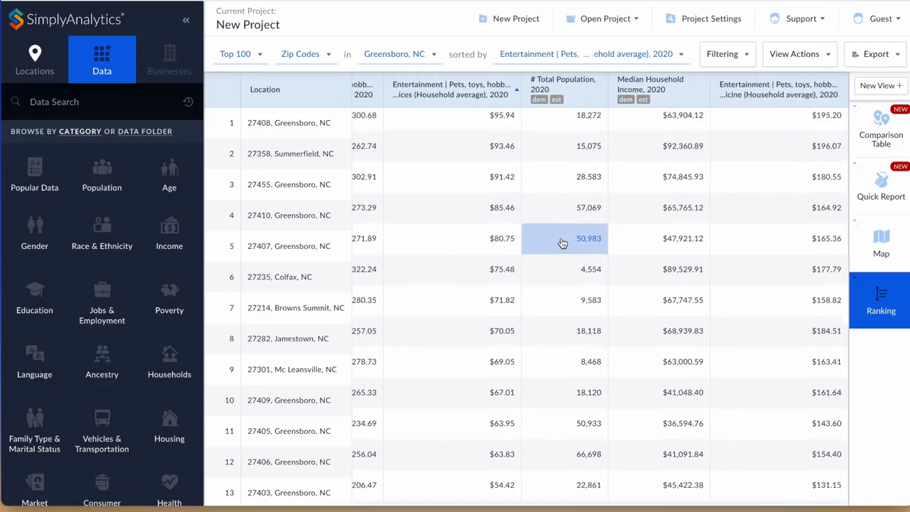
{"action": "scroll", "coordinate": [561, 244], "scroll_direction": "down", "scroll_amount": 1}
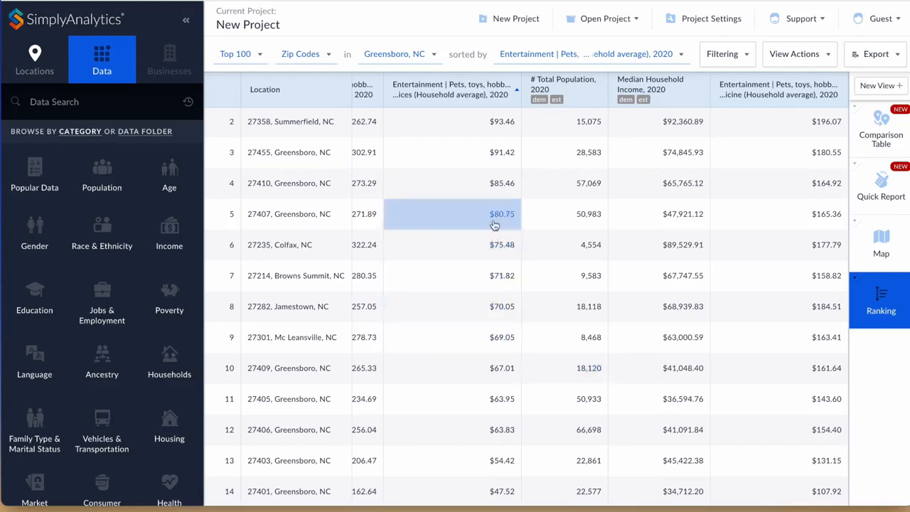
Create a new Comparison Table view.
{"action": "left_click", "coordinate": [871, 86]}
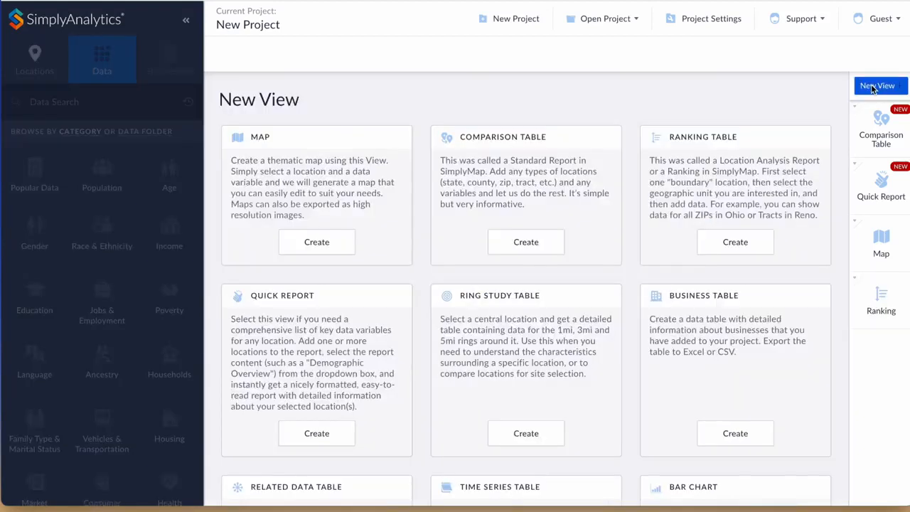
{"action": "scroll", "coordinate": [588, 225], "scroll_direction": "down", "scroll_amount": 2}
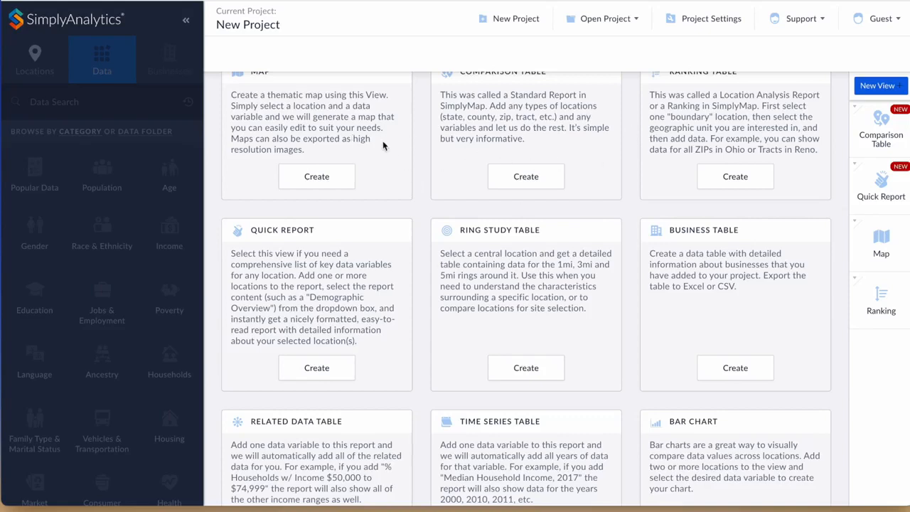
{"action": "scroll", "coordinate": [390, 145], "scroll_direction": "up", "scroll_amount": 2}
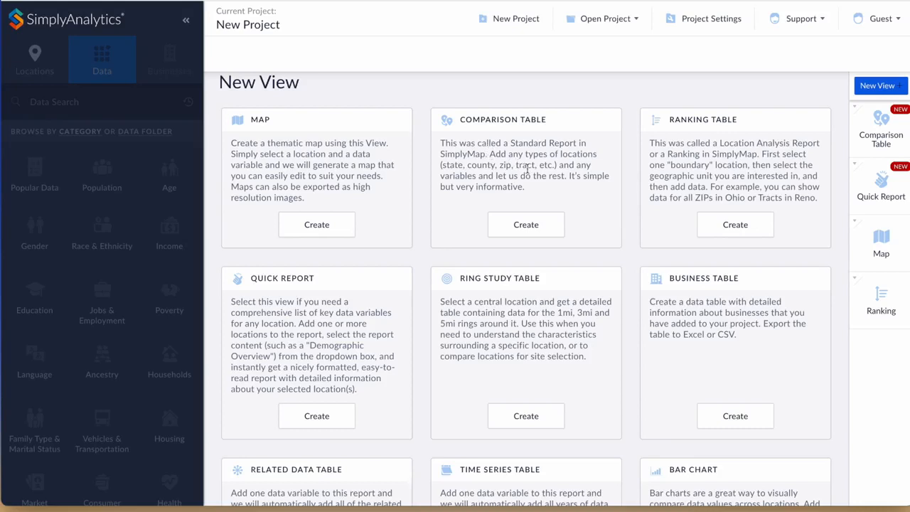
{"action": "left_click", "coordinate": [509, 225]}
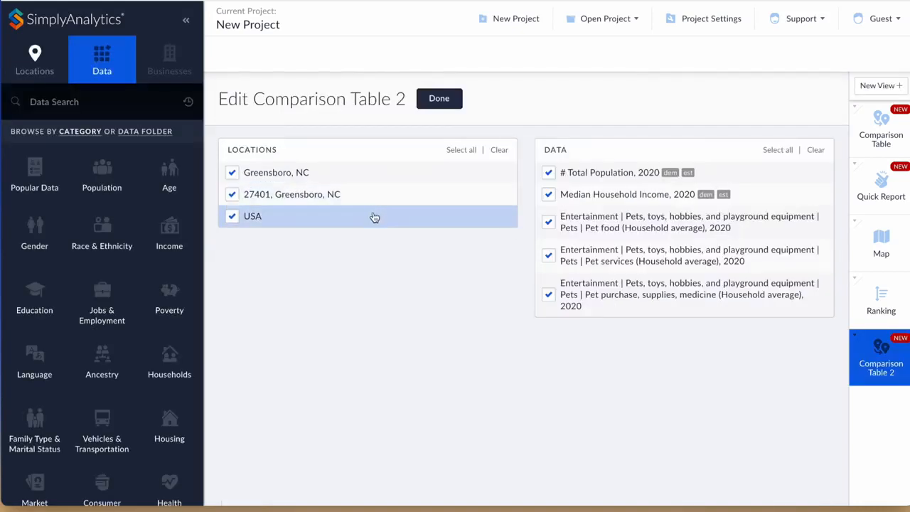
Add Winston-Salem, NC as a location in the comparison table.
{"action": "left_click", "coordinate": [36, 60]}
{"action": "left_click", "coordinate": [62, 103]}
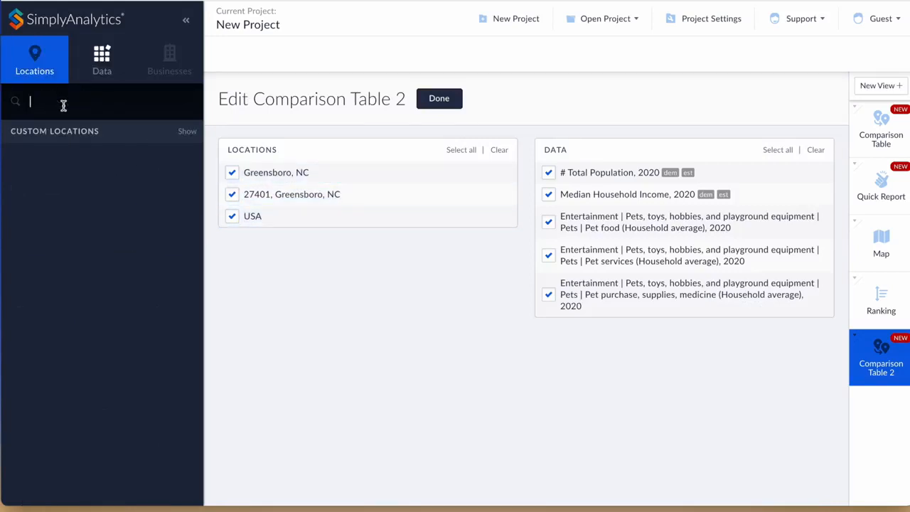
{"action": "type", "text": "Win"}
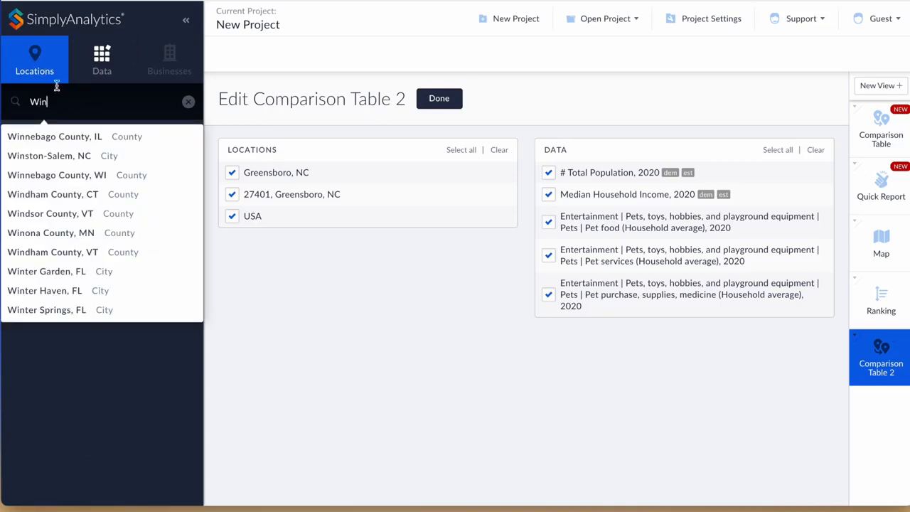
{"action": "left_click", "coordinate": [63, 156]}
Deselect USA and 27401, Greensboro, NC from the table's locations and finish editing.
{"action": "left_click", "coordinate": [238, 216]}
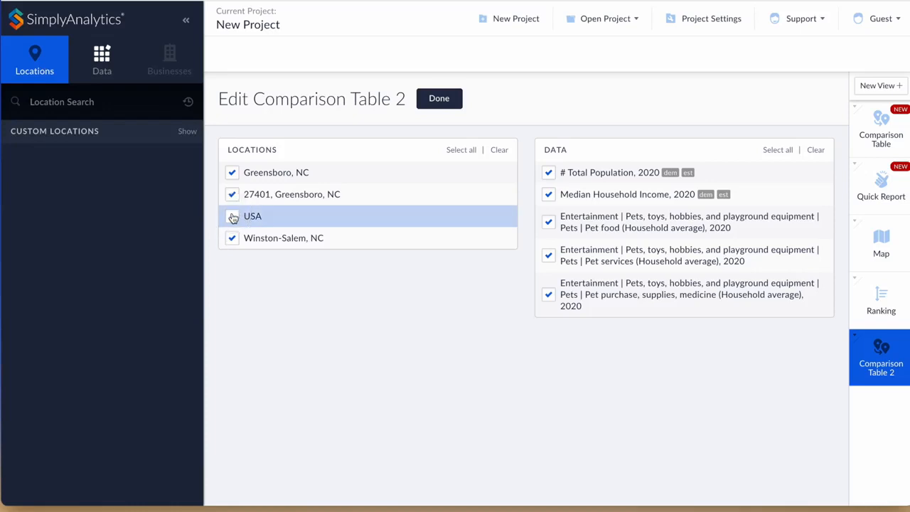
{"action": "left_click", "coordinate": [233, 196]}
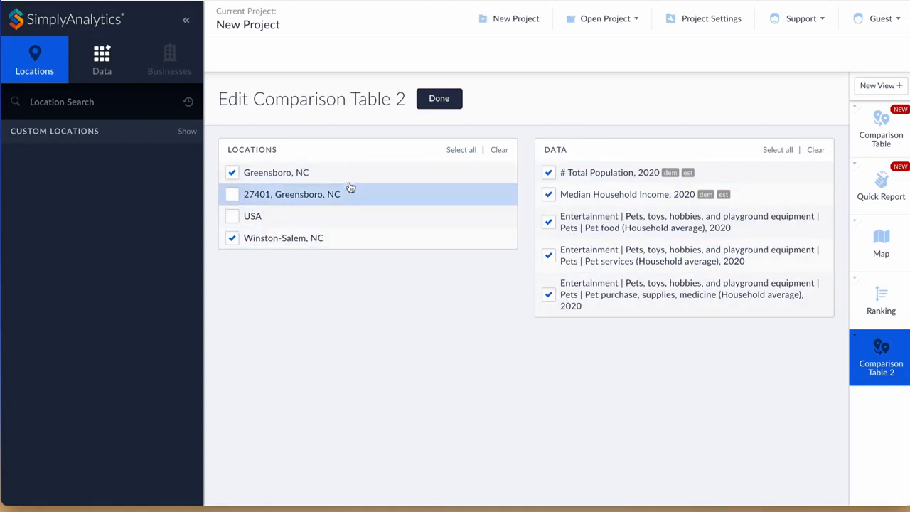
{"action": "left_click", "coordinate": [438, 99]}
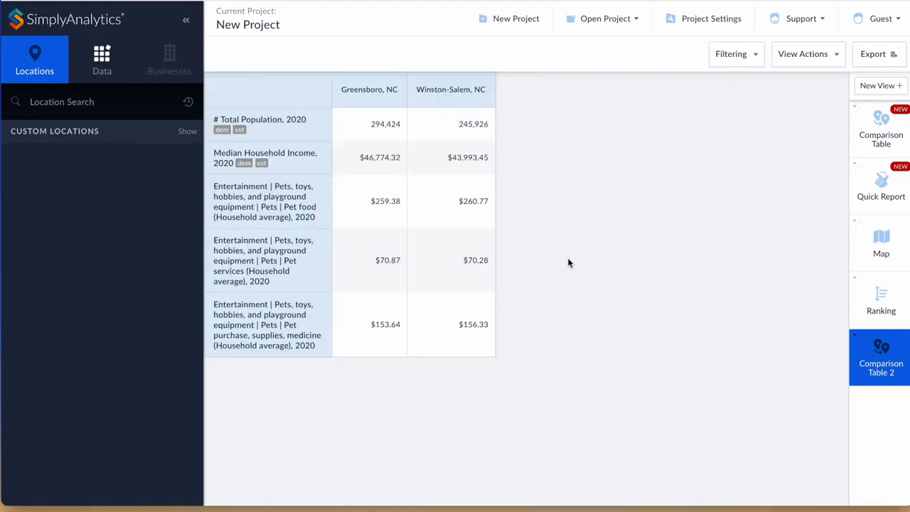